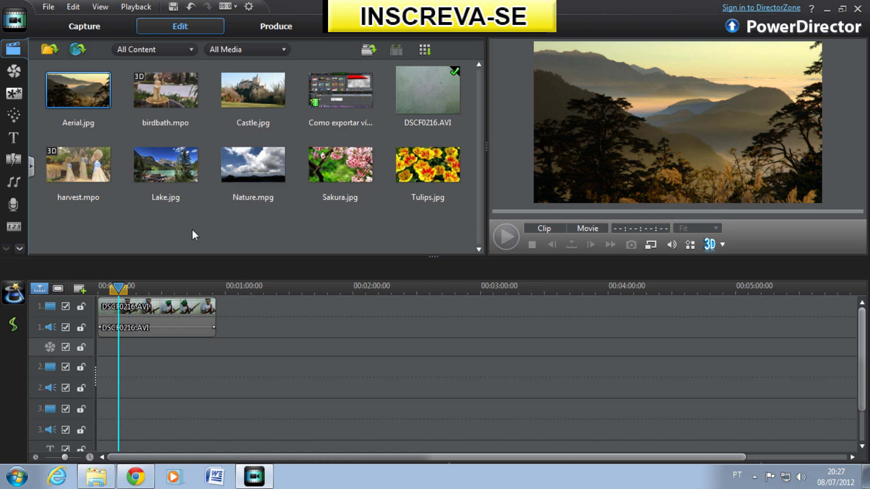
Preview several moments of the DSCF0216.AVI clip in movie mode along the timeline.
{"action": "left_click", "coordinate": [570, 229]}
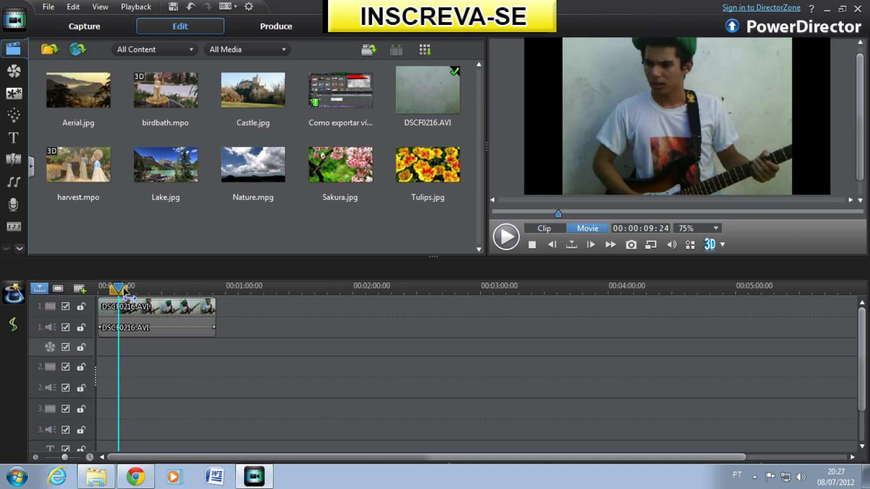
{"action": "left_click_drag", "start_coordinate": [116, 290], "coordinate": [135, 292]}
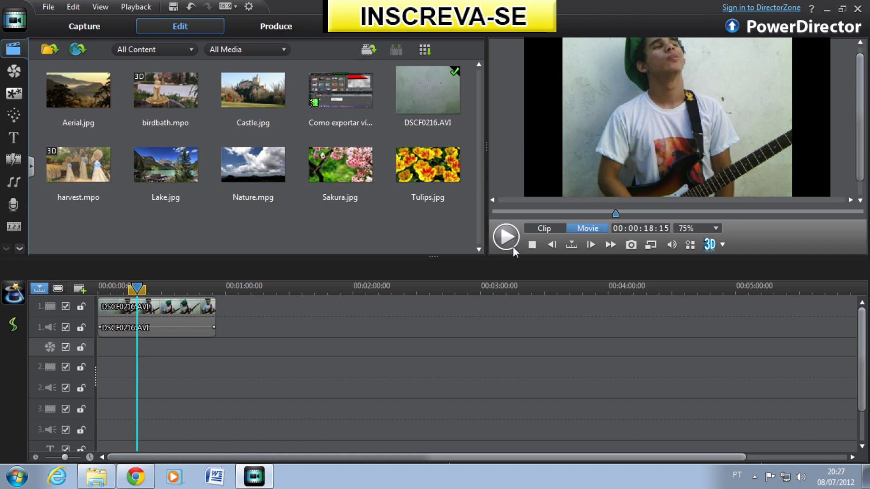
{"action": "left_click", "coordinate": [114, 289]}
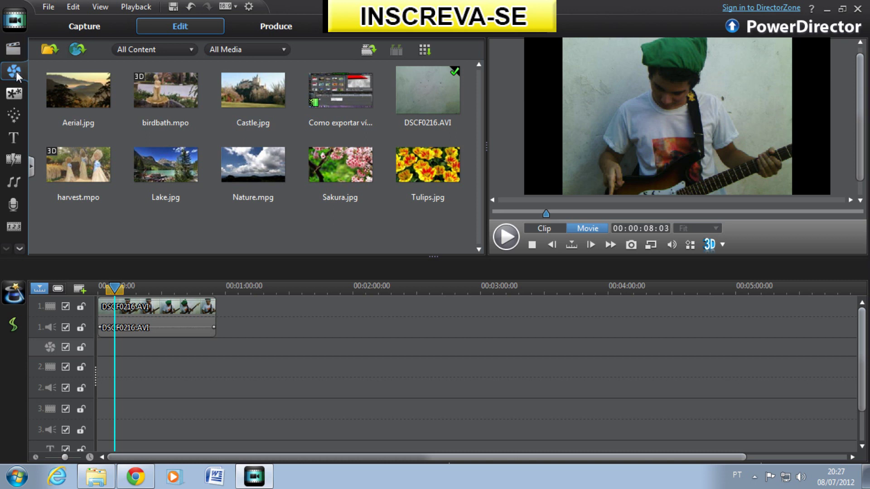
Place the Rain particle effect at the beginning of the timeline's effect track.
{"action": "left_click", "coordinate": [15, 71]}
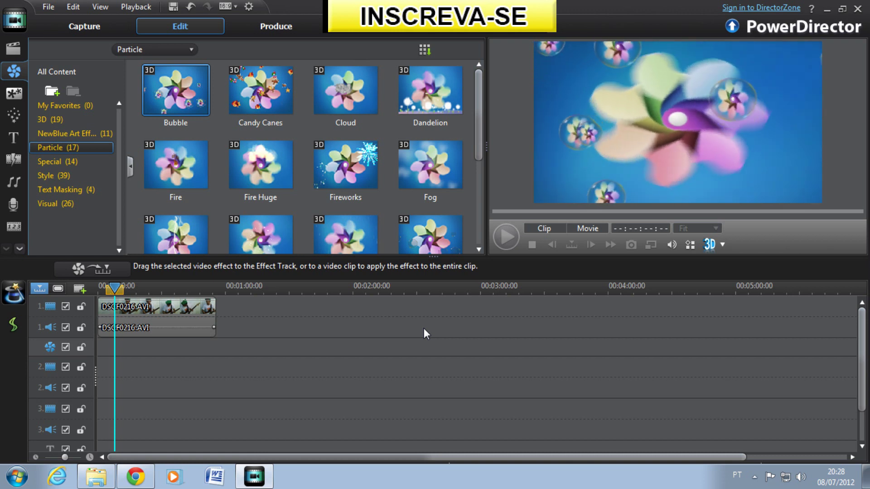
{"action": "left_click", "coordinate": [430, 165]}
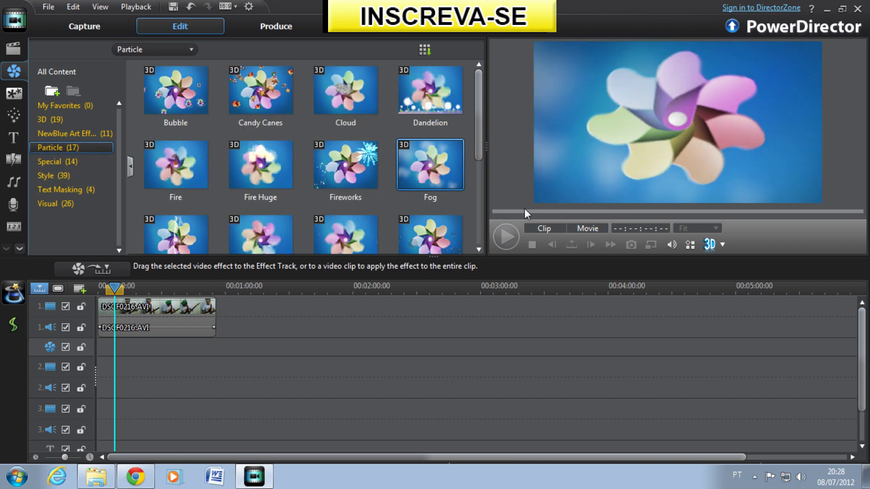
{"action": "scroll", "coordinate": [477, 150], "scroll_direction": "down", "scroll_amount": 1}
{"action": "scroll", "coordinate": [468, 181], "scroll_direction": "down", "scroll_amount": 1}
{"action": "left_click", "coordinate": [335, 159]}
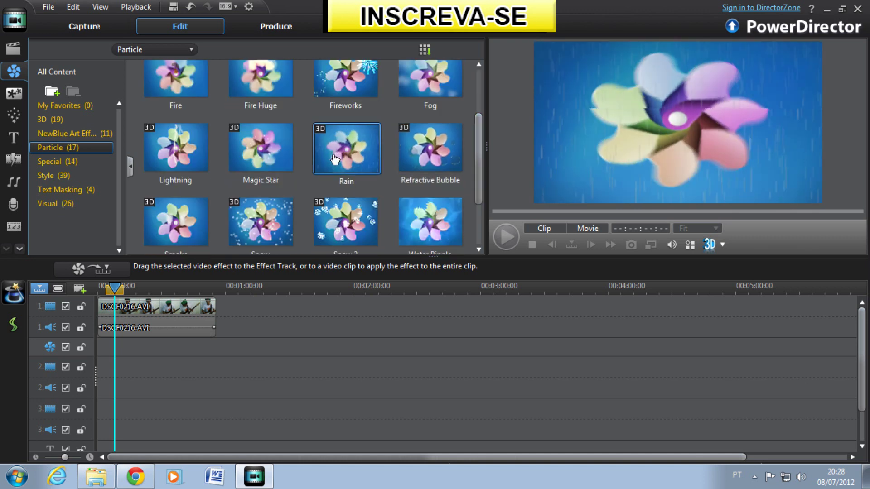
{"action": "left_click_drag", "start_coordinate": [357, 144], "coordinate": [95, 351]}
{"action": "left_click", "coordinate": [167, 322]}
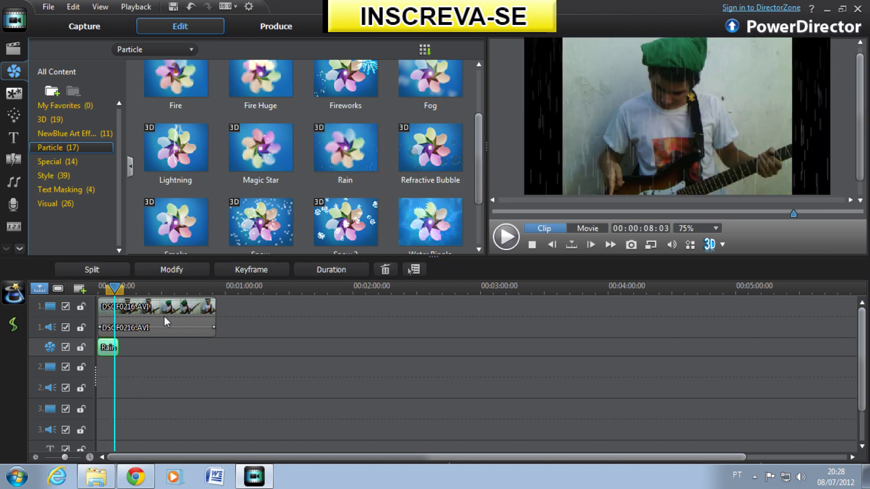
Play the movie from the start to preview the Rain effect over the clip.
{"action": "left_click_drag", "start_coordinate": [117, 291], "coordinate": [99, 291]}
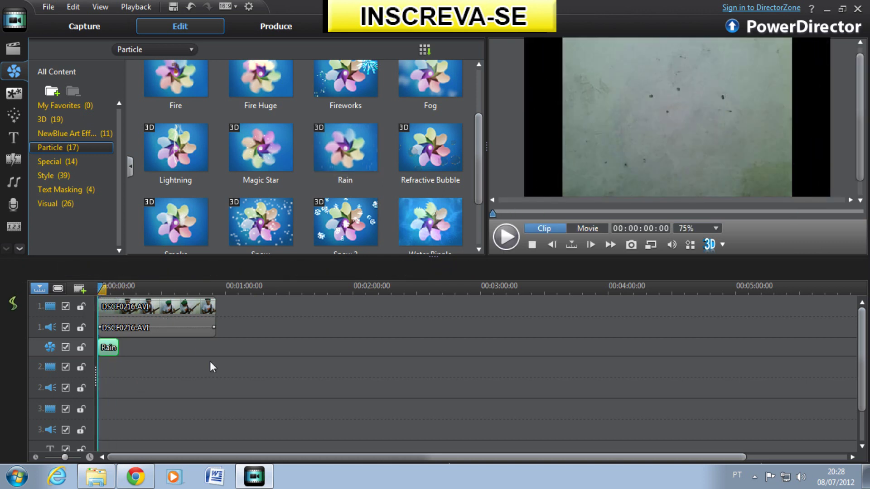
{"action": "left_click", "coordinate": [588, 228]}
{"action": "left_click", "coordinate": [506, 236]}
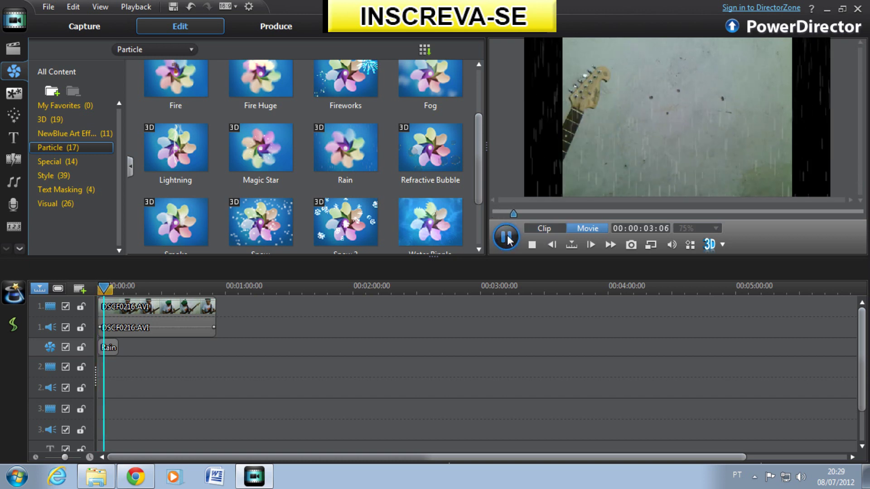
{"action": "left_click", "coordinate": [642, 228]}
{"action": "left_click", "coordinate": [513, 238]}
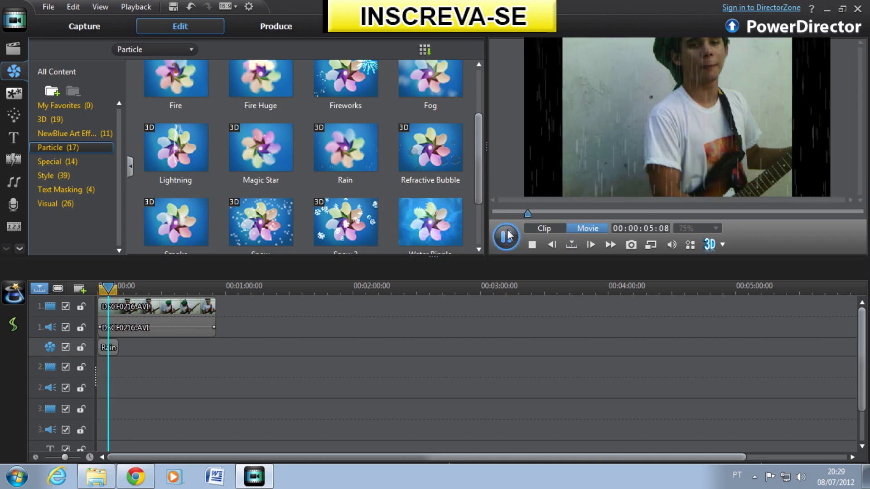
{"action": "left_click", "coordinate": [507, 238]}
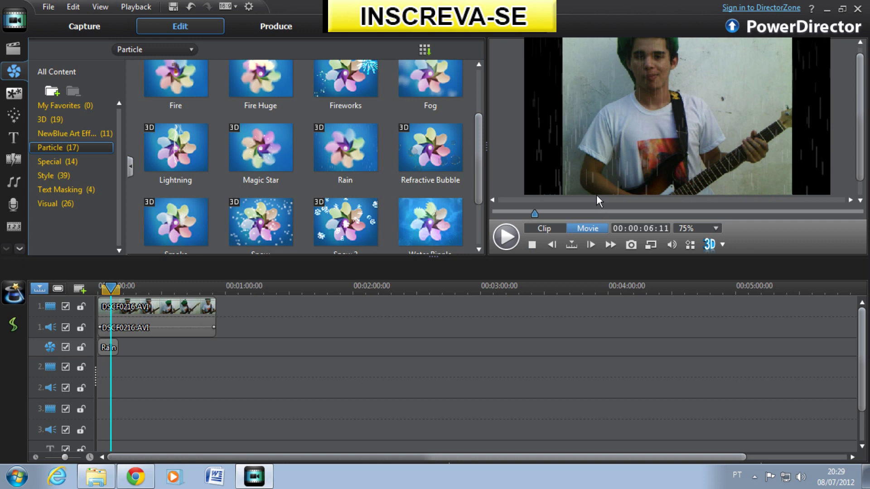
Enlarge the preview area in both directions and set the preview zoom to 100%.
{"action": "left_click_drag", "start_coordinate": [597, 262], "coordinate": [559, 318]}
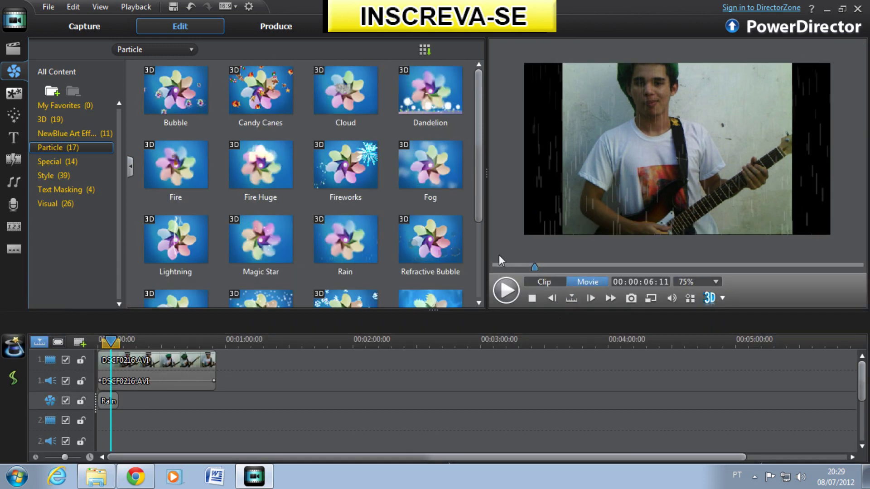
{"action": "left_click_drag", "start_coordinate": [487, 256], "coordinate": [412, 260]}
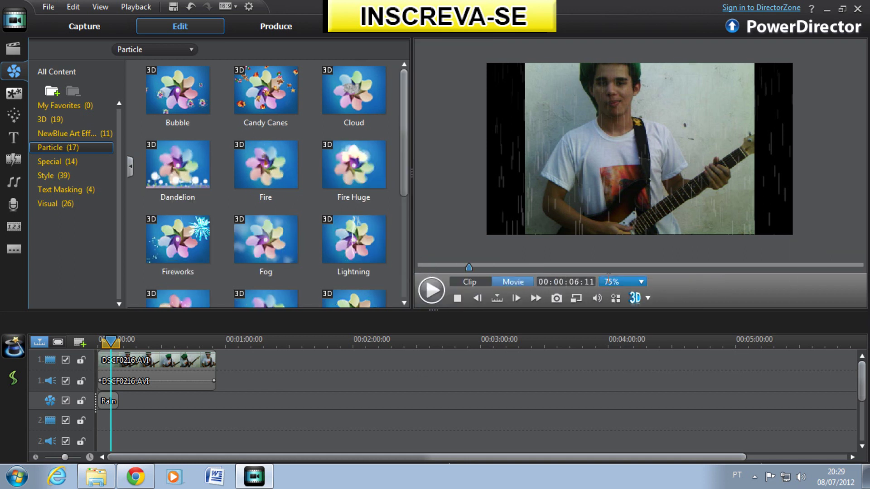
{"action": "left_click", "coordinate": [623, 282]}
{"action": "left_click", "coordinate": [616, 349]}
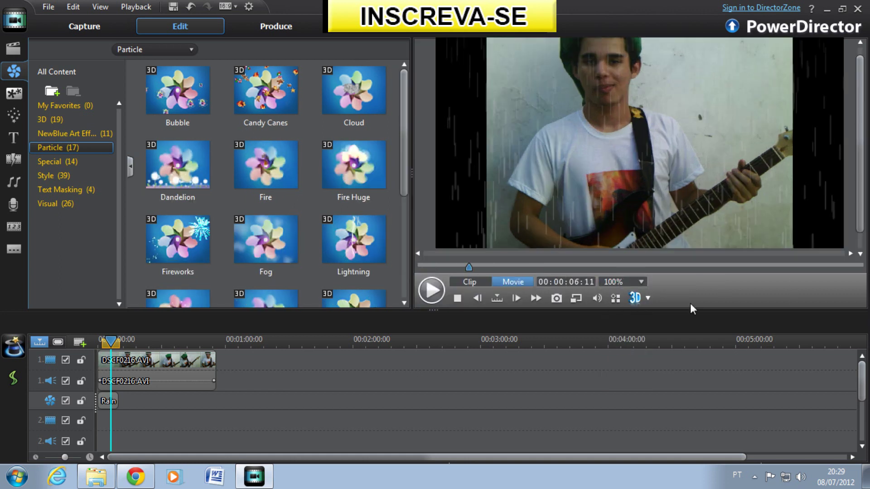
Replay the movie from the beginning in the enlarged preview until past the Rain effect's end.
{"action": "left_click", "coordinate": [458, 299]}
{"action": "left_click", "coordinate": [429, 290]}
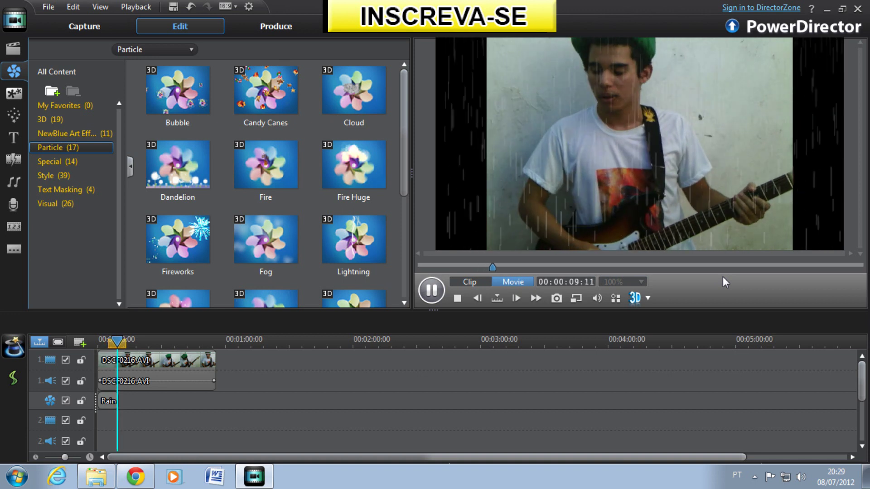
{"action": "left_click", "coordinate": [432, 293]}
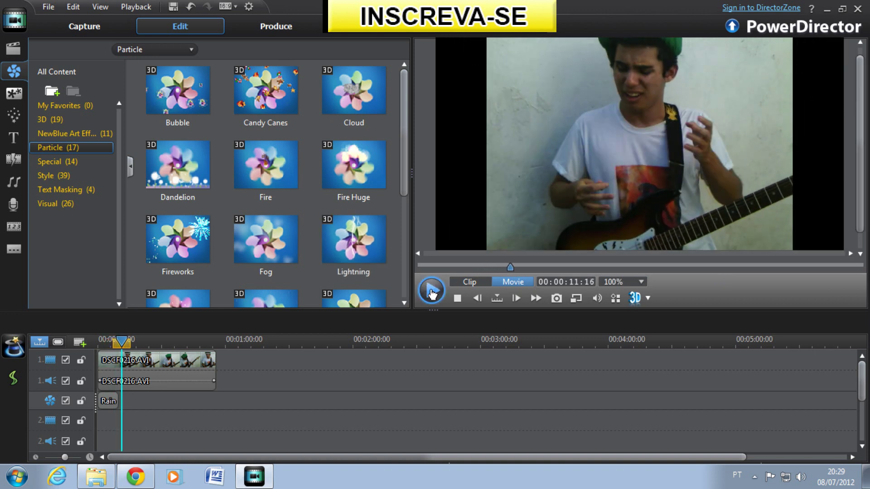
Set the Rain effect's density to 70 and direction to 159, and play the movie to check it.
{"action": "left_click", "coordinate": [108, 401]}
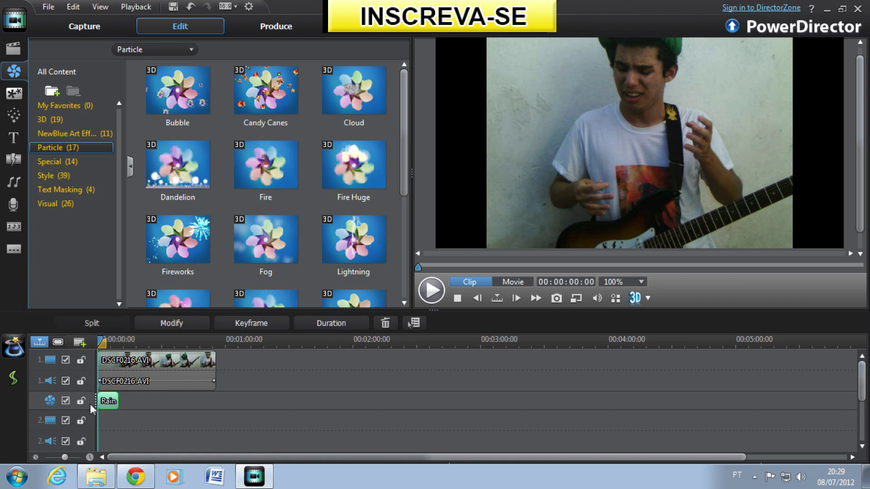
{"action": "left_click", "coordinate": [163, 327]}
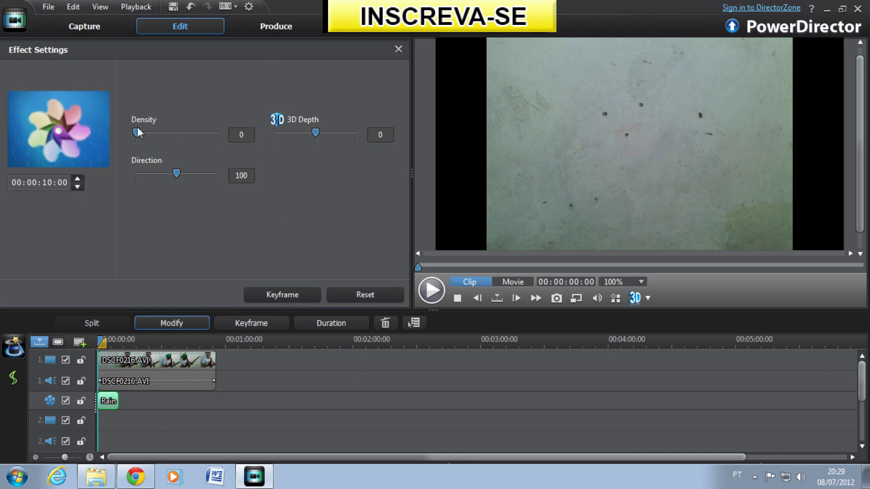
{"action": "left_click_drag", "start_coordinate": [136, 131], "coordinate": [165, 130]}
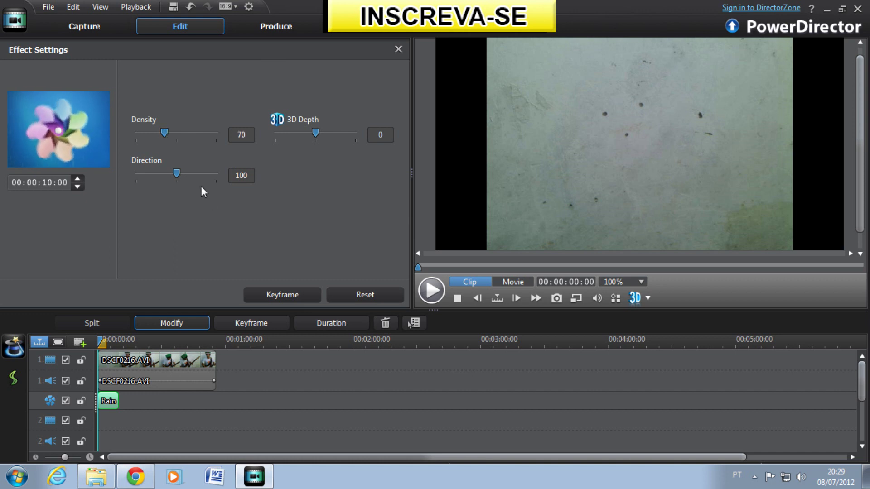
{"action": "left_click_drag", "start_coordinate": [178, 171], "coordinate": [201, 170]}
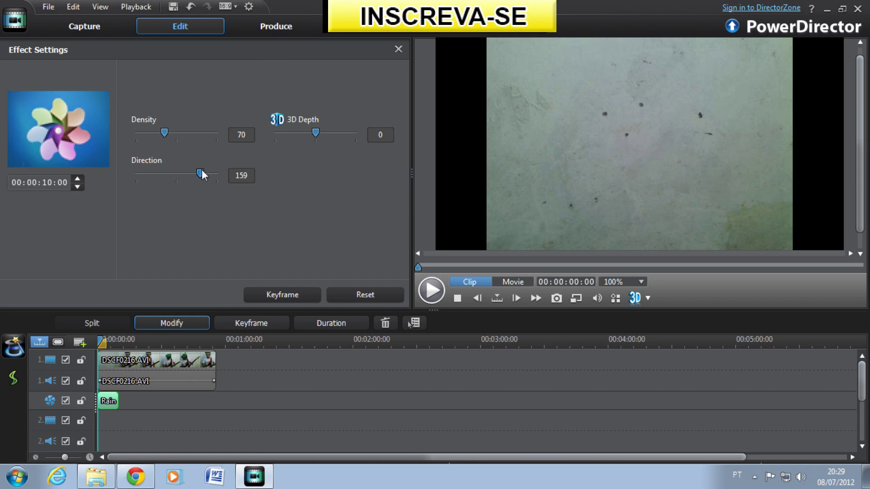
{"action": "left_click", "coordinate": [513, 281]}
{"action": "left_click", "coordinate": [438, 292]}
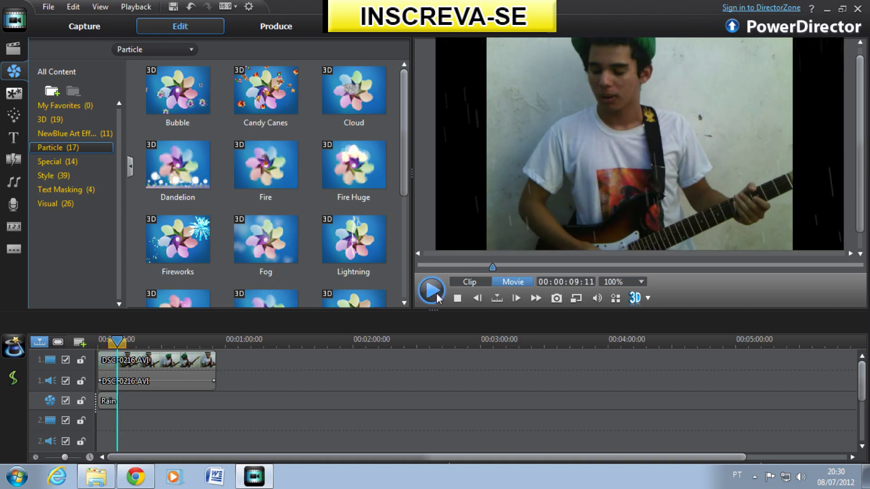
Replace the Rain effect on the effect track with the Lightning particle effect at the timeline's beginning.
{"action": "left_click", "coordinate": [108, 402]}
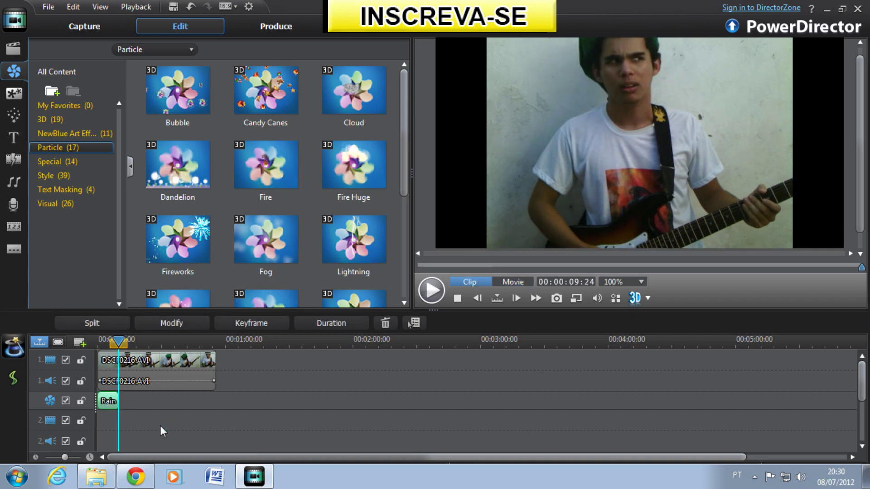
{"action": "key", "text": "Delete"}
{"action": "left_click", "coordinate": [4, 111]}
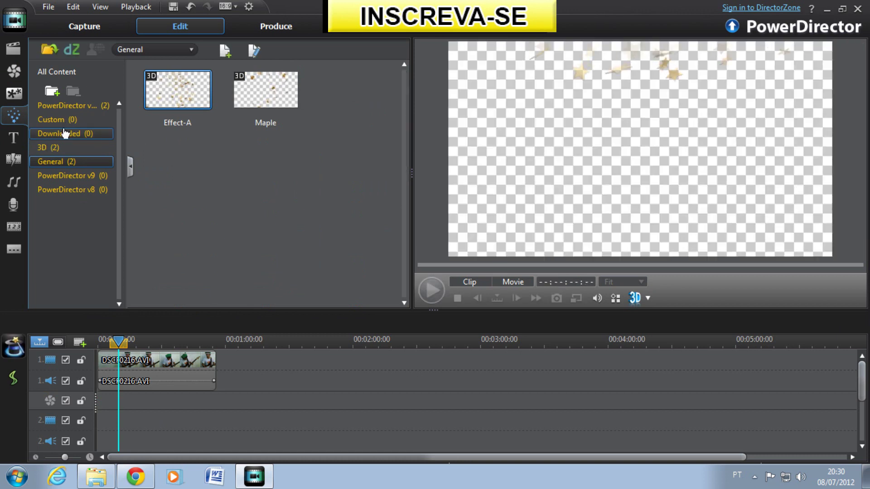
{"action": "left_click", "coordinate": [14, 70]}
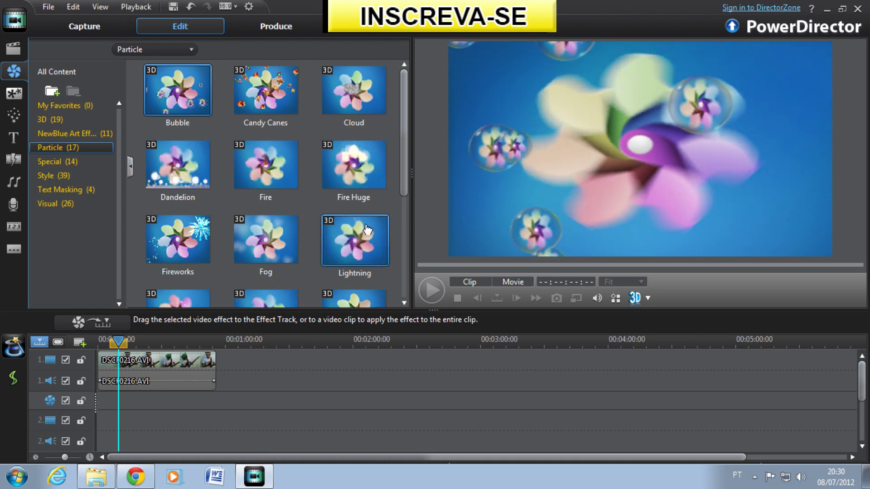
{"action": "left_click", "coordinate": [361, 239]}
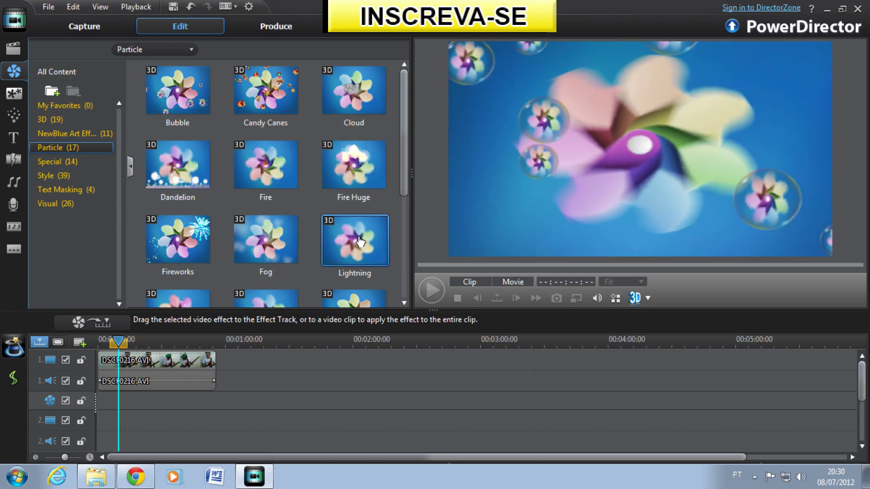
{"action": "left_click_drag", "start_coordinate": [361, 240], "coordinate": [99, 393]}
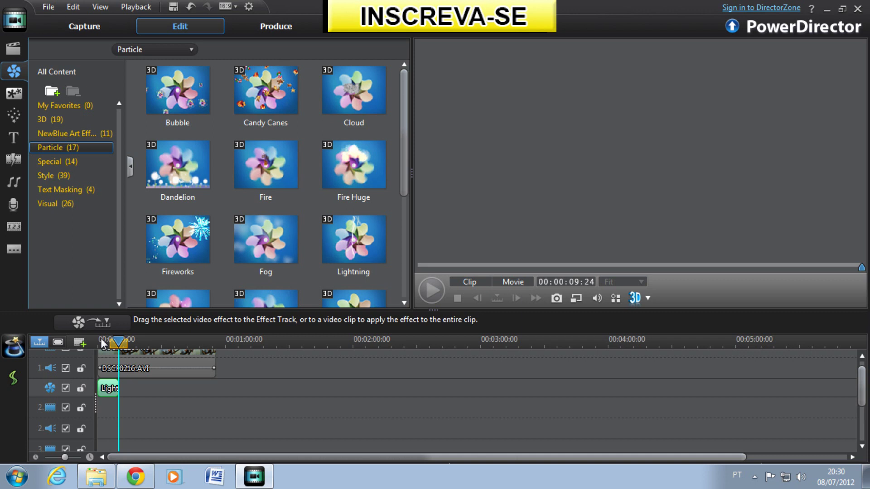
Play the movie from the start to preview the Lightning effect over the clip.
{"action": "left_click", "coordinate": [110, 394]}
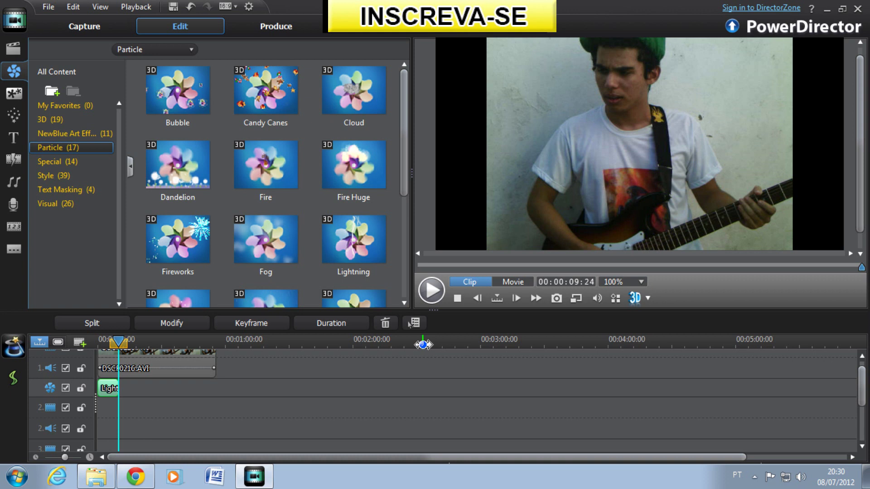
{"action": "left_click", "coordinate": [507, 283]}
{"action": "left_click", "coordinate": [458, 298]}
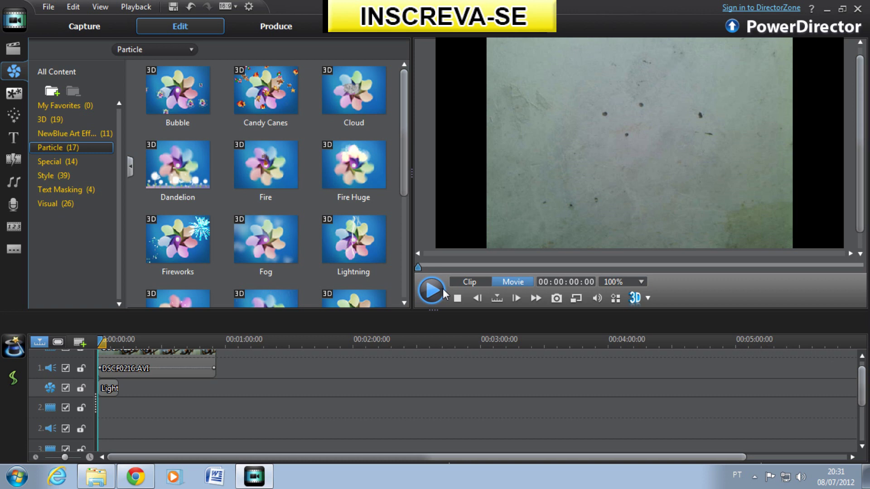
{"action": "left_click", "coordinate": [112, 388]}
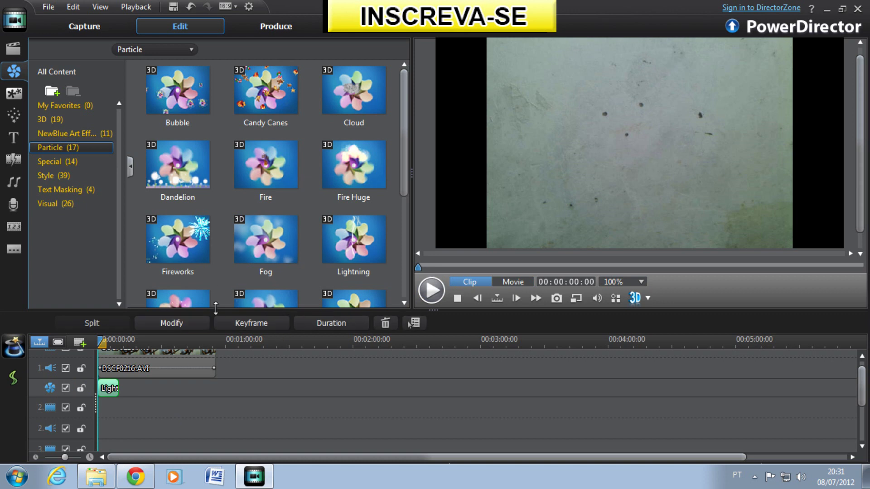
{"action": "left_click", "coordinate": [517, 282]}
{"action": "left_click", "coordinate": [433, 290]}
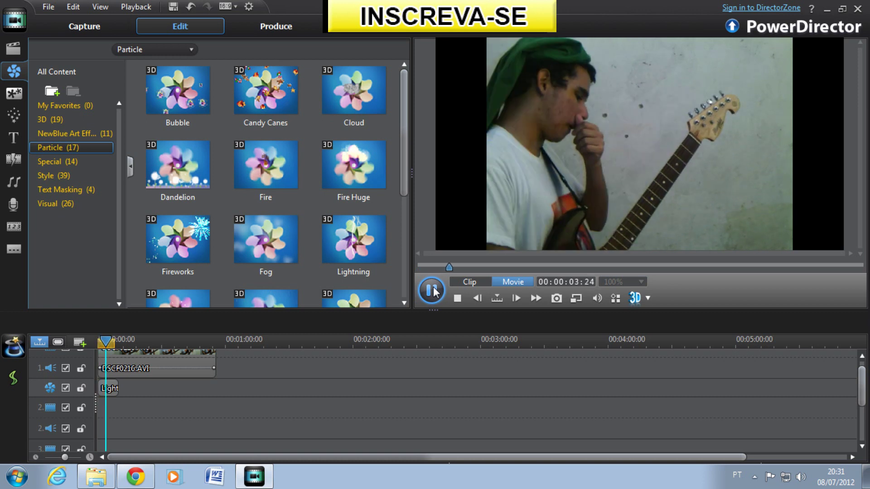
{"action": "left_click", "coordinate": [433, 290]}
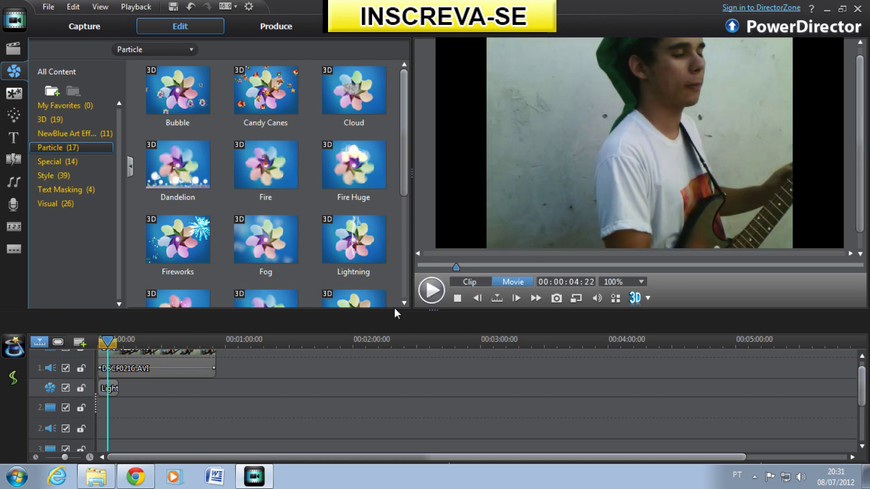
Modify the Lightning effect, setting its X Offset to 149 and Y Offset to 63.
{"action": "left_click", "coordinate": [106, 392]}
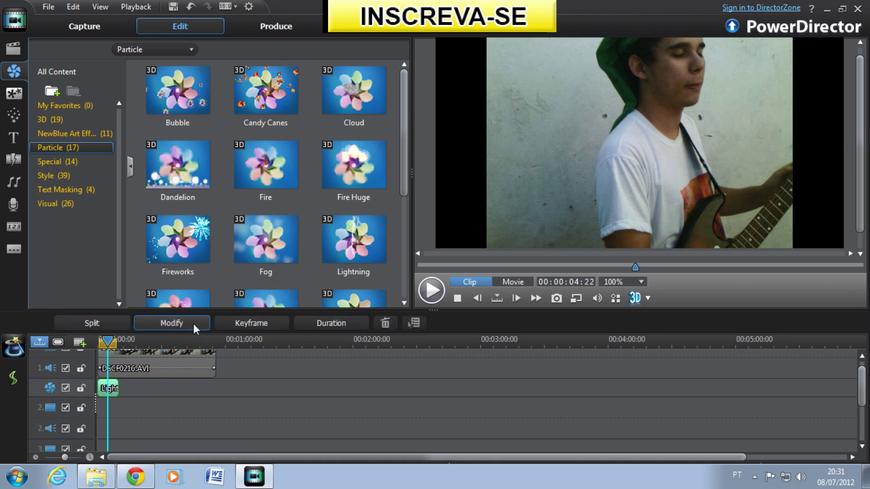
{"action": "left_click", "coordinate": [191, 324]}
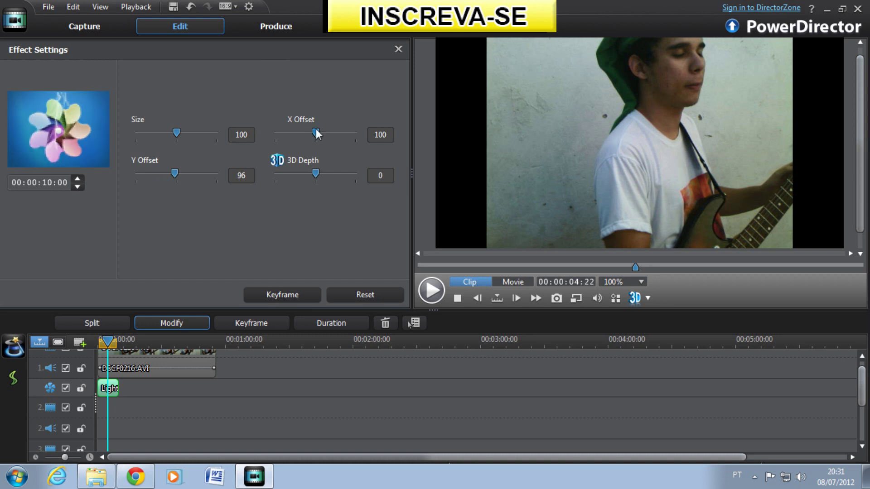
{"action": "left_click_drag", "start_coordinate": [316, 131], "coordinate": [335, 132]}
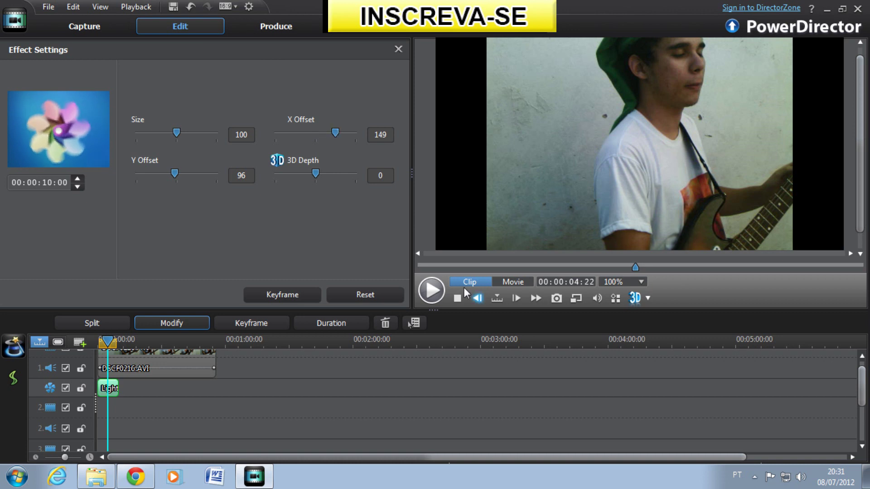
{"action": "mouse_move", "coordinate": [177, 172]}
{"action": "left_mouse_down"}
{"action": "mouse_move", "coordinate": [196, 172]}
{"action": "mouse_move", "coordinate": [162, 173]}
{"action": "left_mouse_up"}
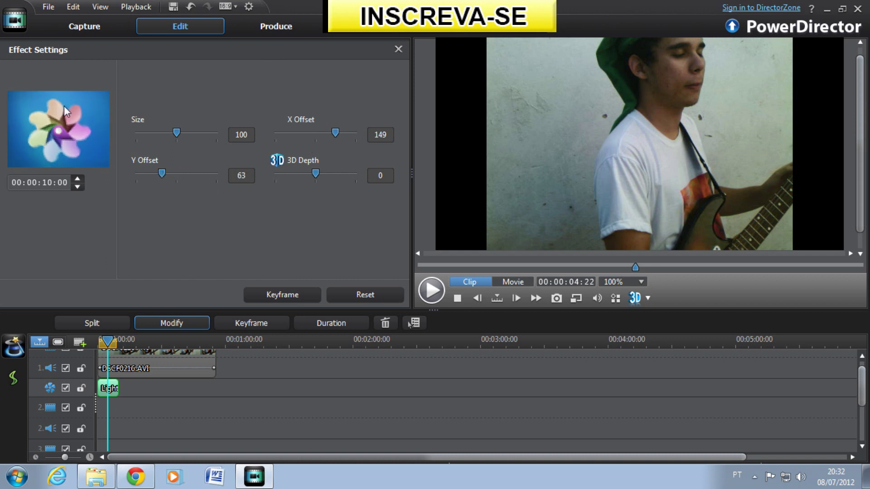
Set the Lightning effect's Y Offset to 60 and Size to 167, and play the movie to check it.
{"action": "left_click", "coordinate": [151, 172]}
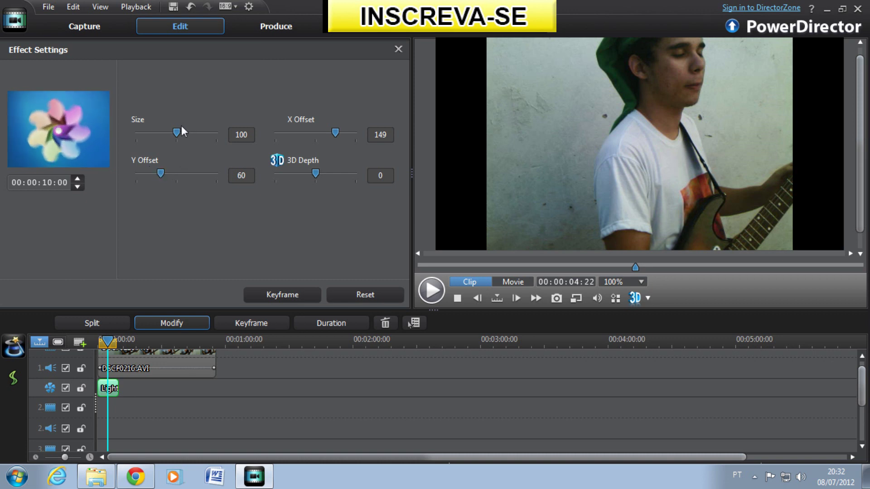
{"action": "left_click_drag", "start_coordinate": [177, 132], "coordinate": [204, 131]}
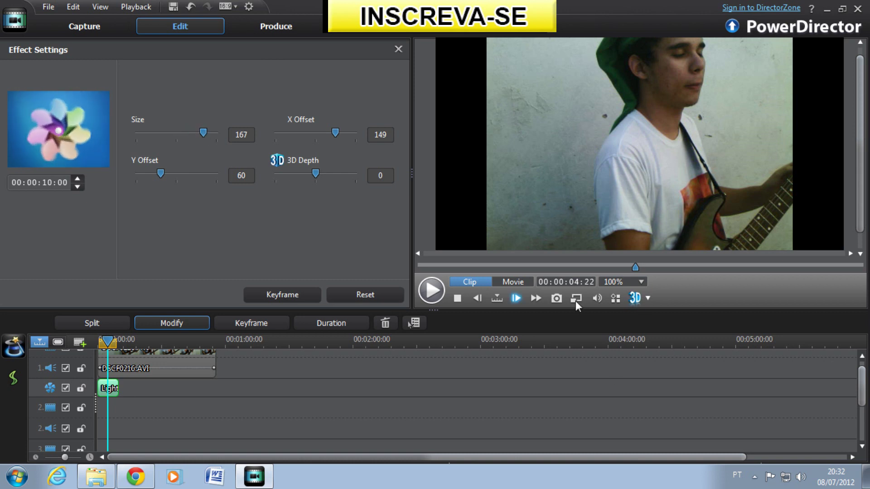
{"action": "left_click", "coordinate": [513, 282]}
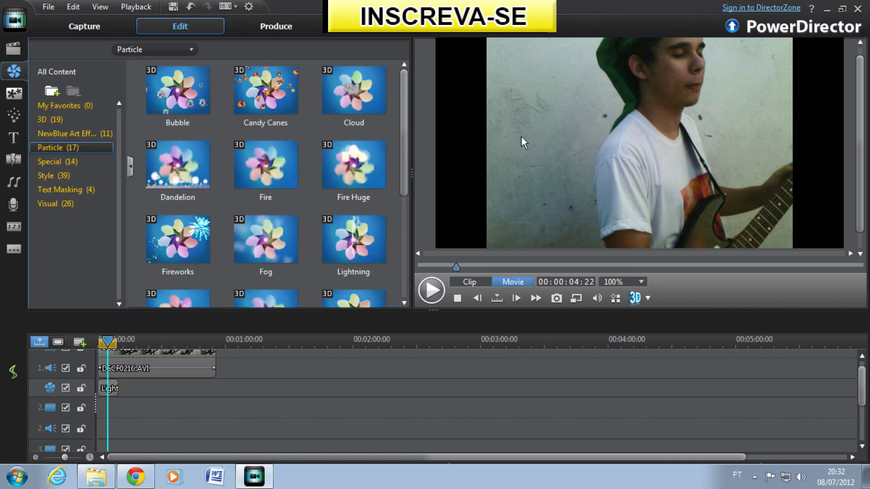
{"action": "left_click", "coordinate": [434, 290]}
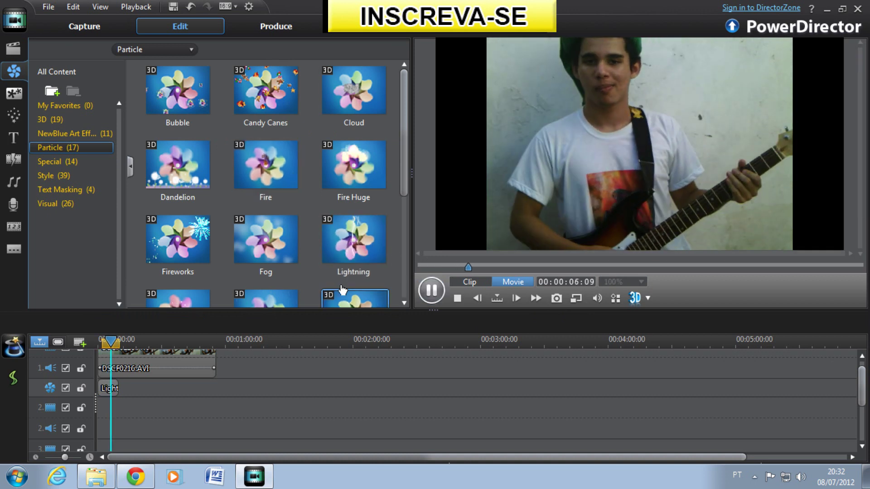
{"action": "left_click", "coordinate": [431, 291]}
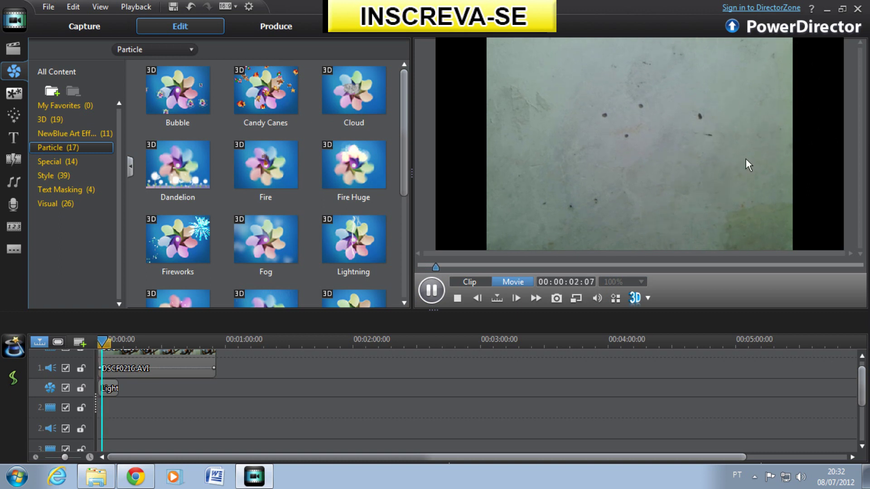
{"action": "left_click", "coordinate": [431, 290]}
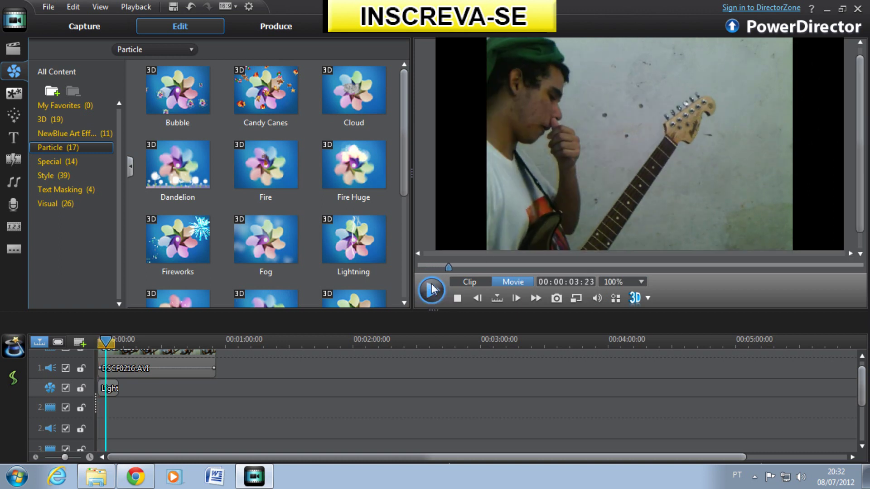
Replace the Lightning effect on the effect track with the Emboss effect from the Style category, placed at the playhead.
{"action": "left_click_drag", "start_coordinate": [404, 153], "coordinate": [214, 248]}
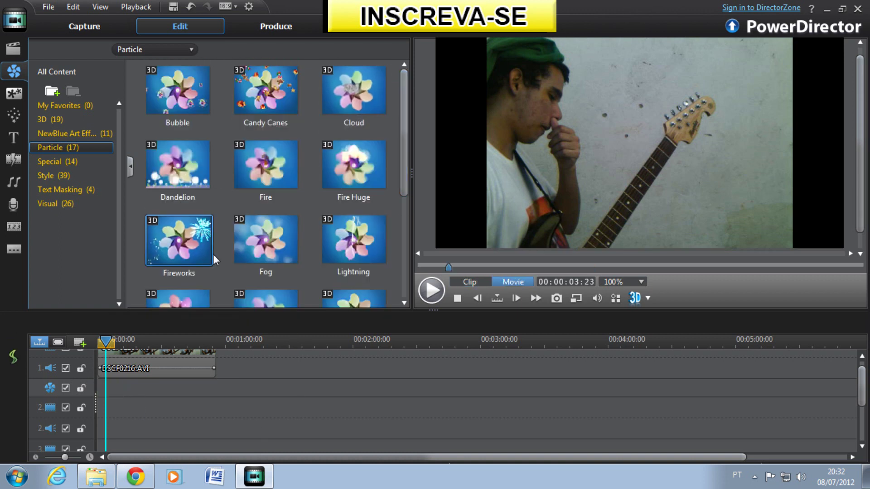
{"action": "left_click", "coordinate": [66, 162]}
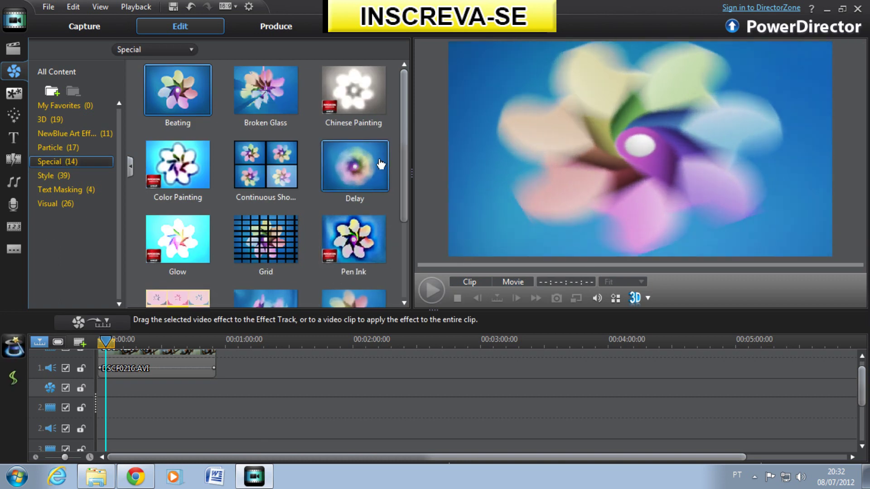
{"action": "key", "text": "Down"}
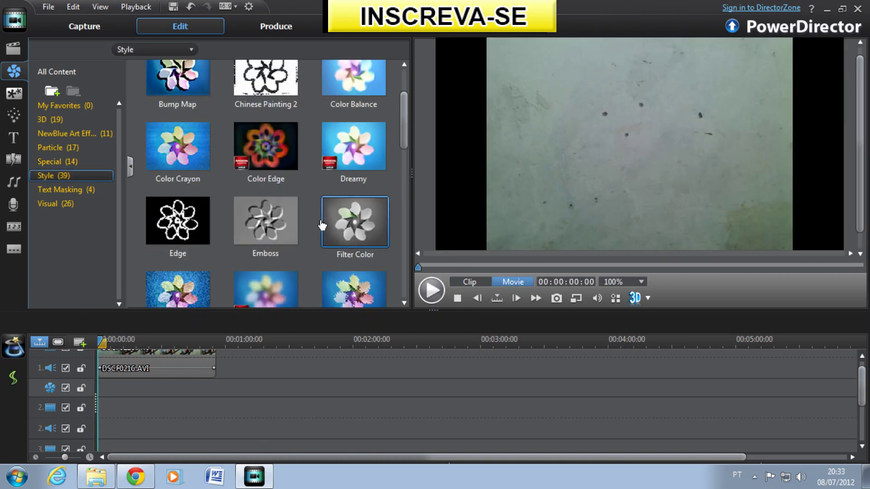
{"action": "left_click", "coordinate": [62, 180]}
{"action": "mouse_move", "coordinate": [402, 88]}
{"action": "left_mouse_down"}
{"action": "mouse_move", "coordinate": [401, 262]}
{"action": "mouse_move", "coordinate": [396, 140]}
{"action": "left_mouse_up"}
{"action": "left_click_drag", "start_coordinate": [269, 114], "coordinate": [106, 392]}
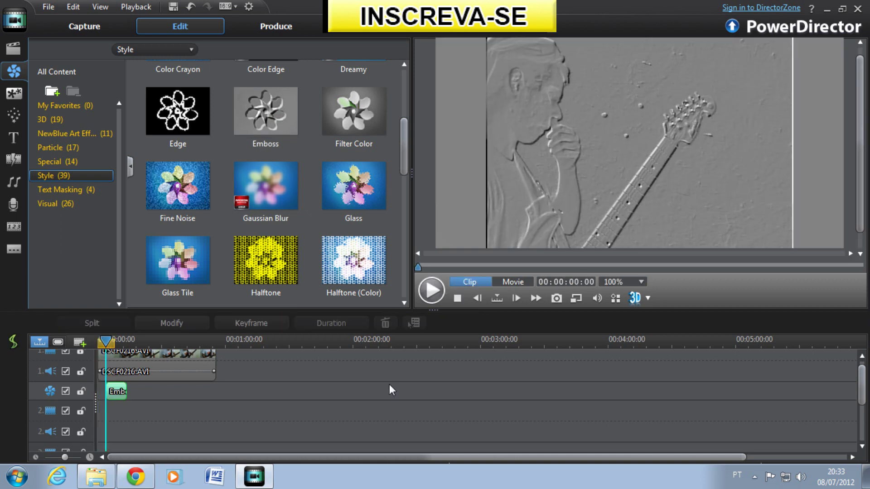
Play the whole movie to preview the Emboss effect over the clip, and stop playback.
{"action": "left_click", "coordinate": [511, 282]}
{"action": "left_click", "coordinate": [433, 292]}
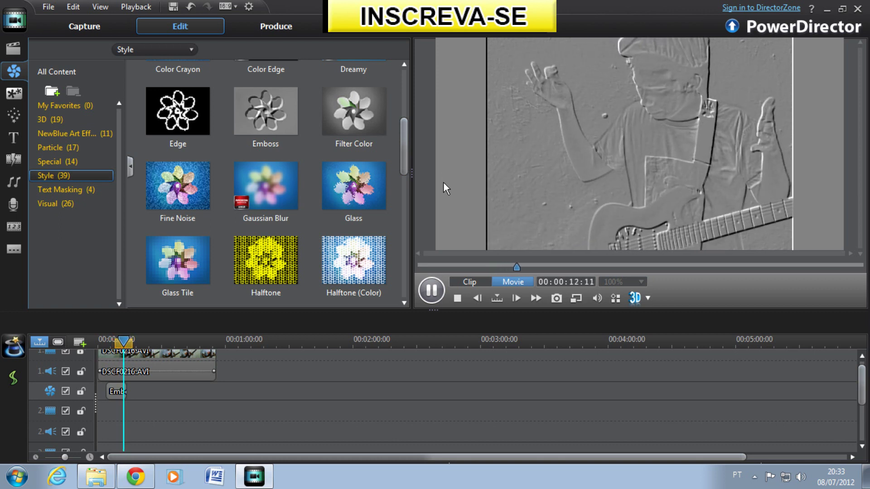
{"action": "left_click", "coordinate": [457, 298]}
Delete the Emboss effect from the effect track and return the playhead to the movie's beginning.
{"action": "left_click", "coordinate": [117, 393]}
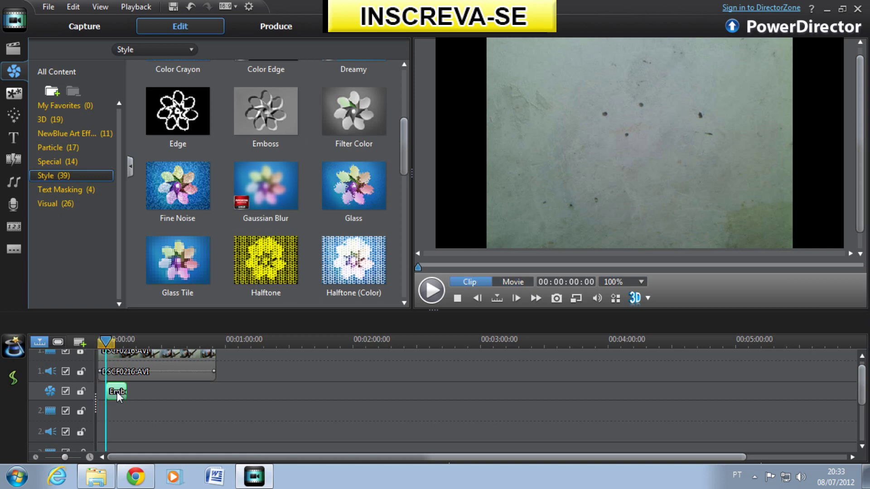
{"action": "key", "text": "Delete"}
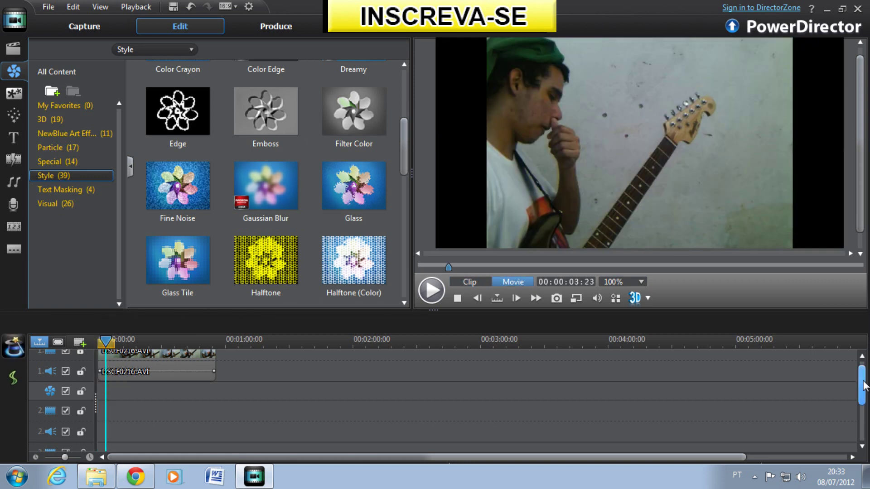
{"action": "left_click", "coordinate": [457, 298]}
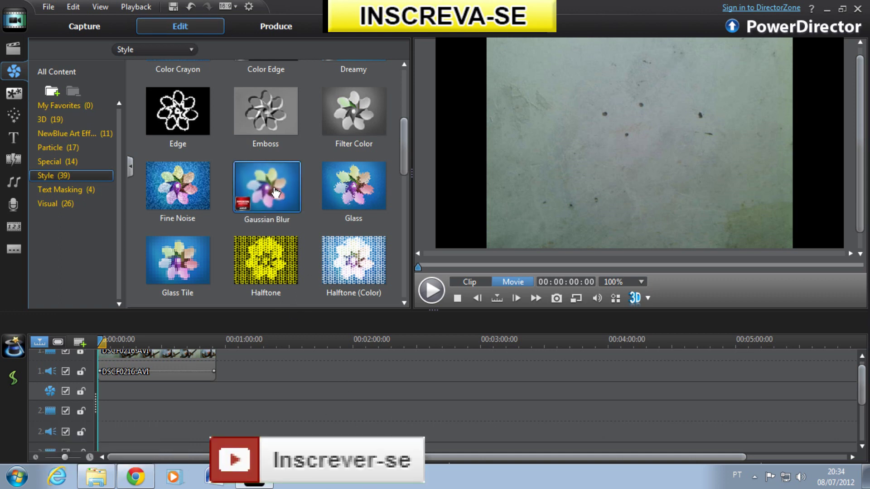
{"action": "left_click_drag", "start_coordinate": [405, 144], "coordinate": [407, 70]}
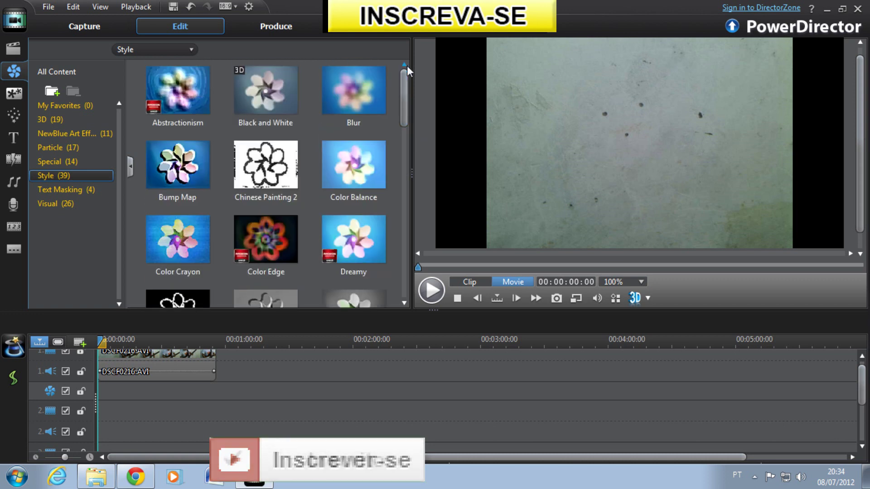